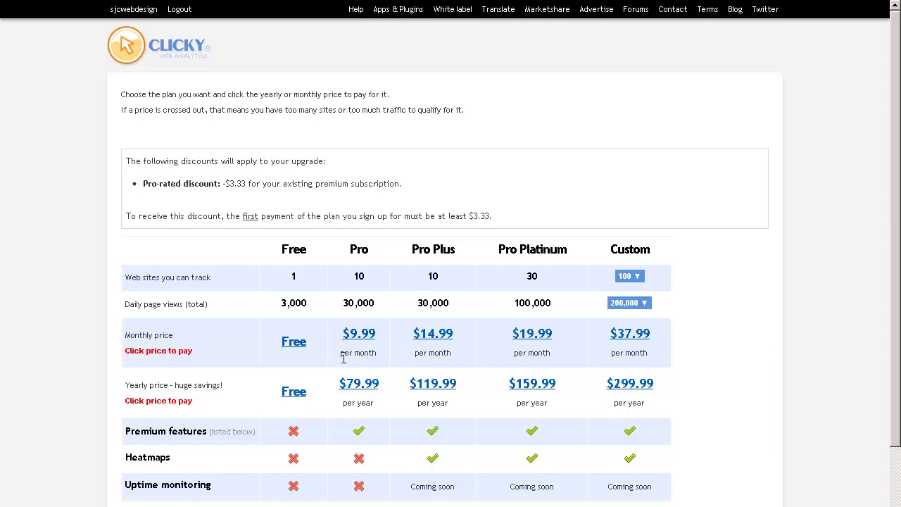
click(362, 386)
drag(897, 299, 895, 492)
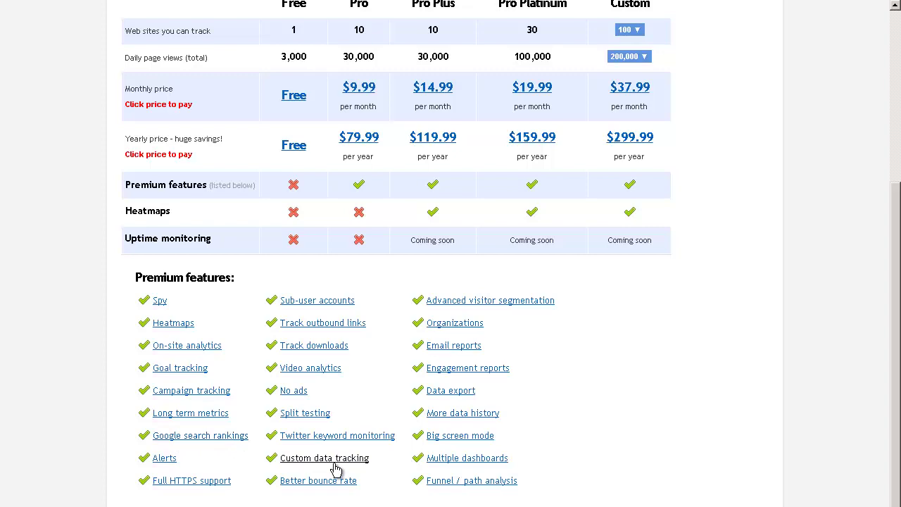
scroll(380, 408, up, 2)
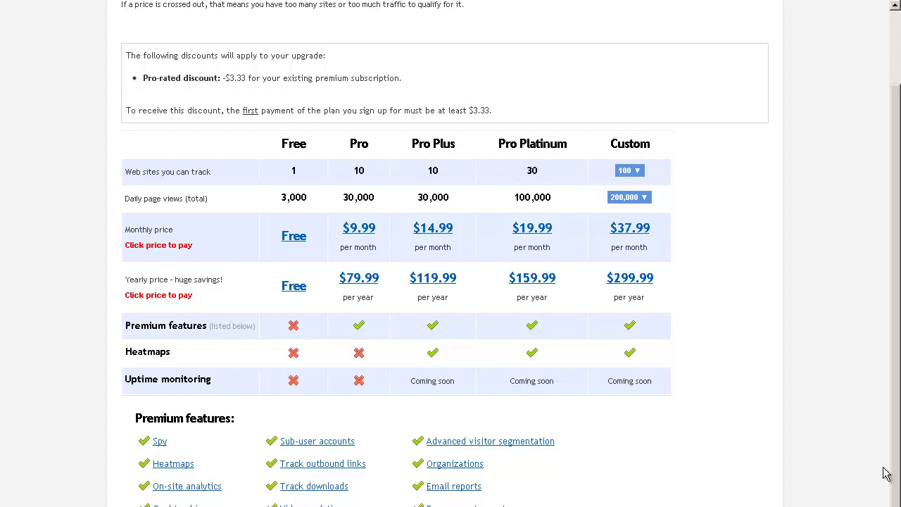
scroll(745, 321, up, 3)
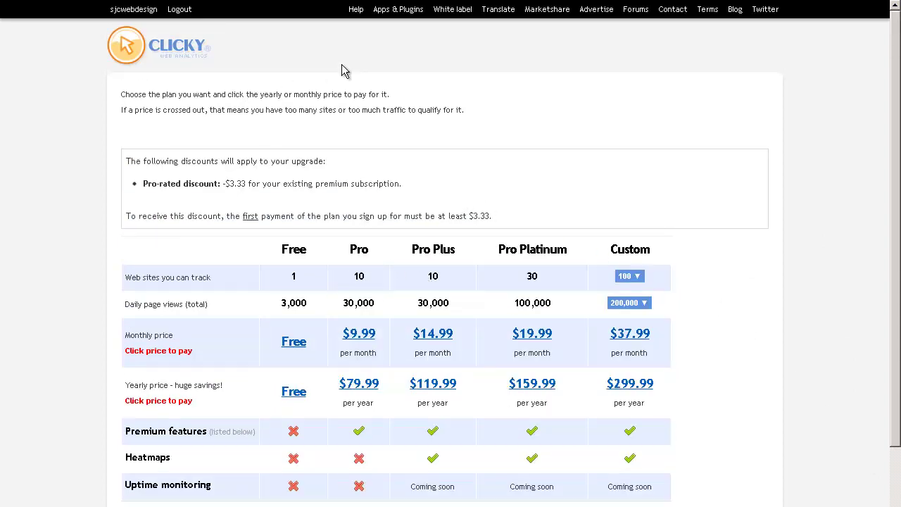
- Return to the account home and browse securitydriver.com and sjcwebdesign.com with their 28-day visitor graphs
click(133, 9)
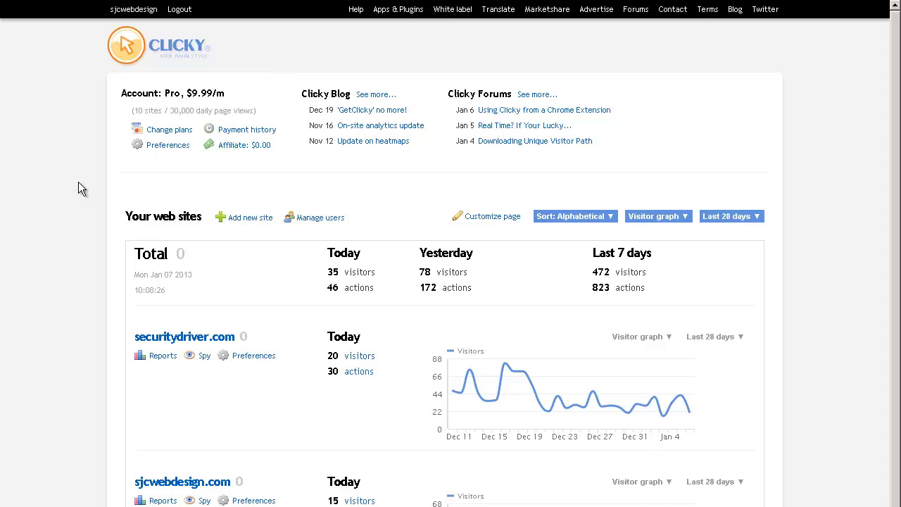
scroll(113, 243, down, 1)
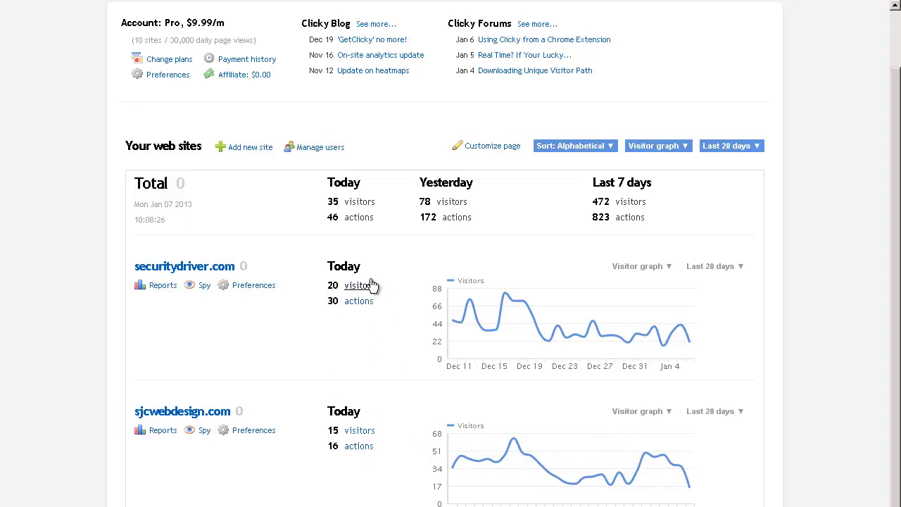
scroll(335, 355, up, 2)
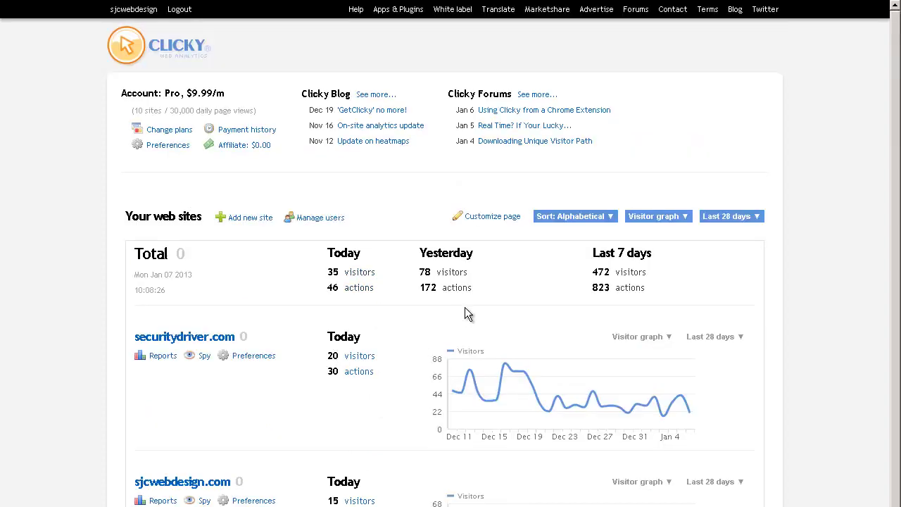
scroll(301, 328, down, 2)
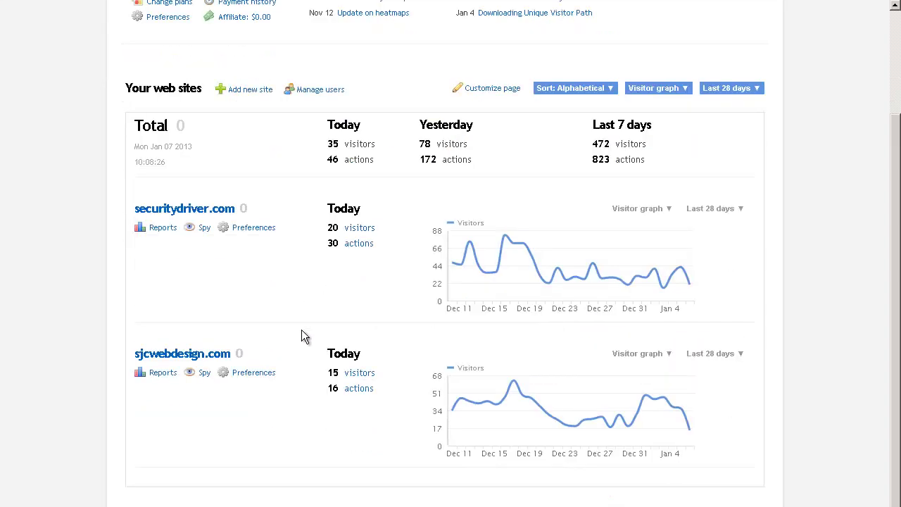
- Open the sjcwebdesign.com dashboard and review The Basics, Visitors, Links, Content, Searches and Locale panels
click(183, 357)
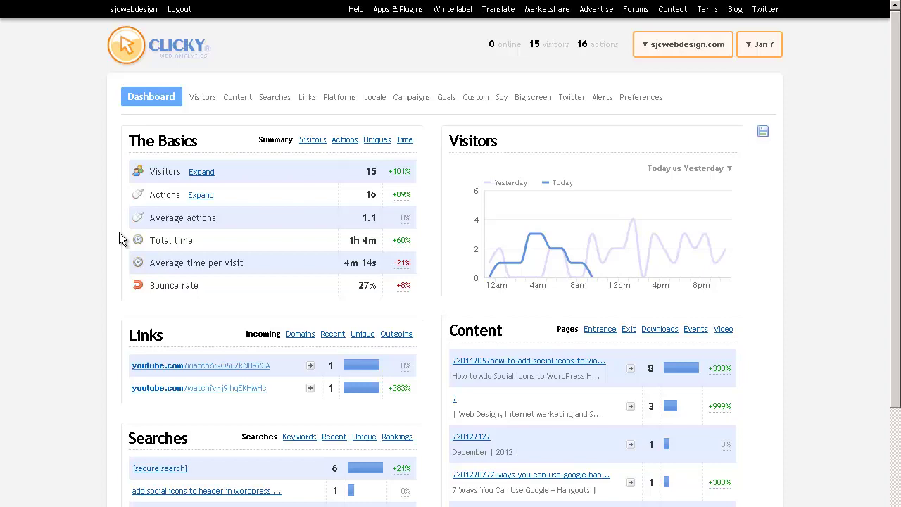
scroll(119, 234, down, 1)
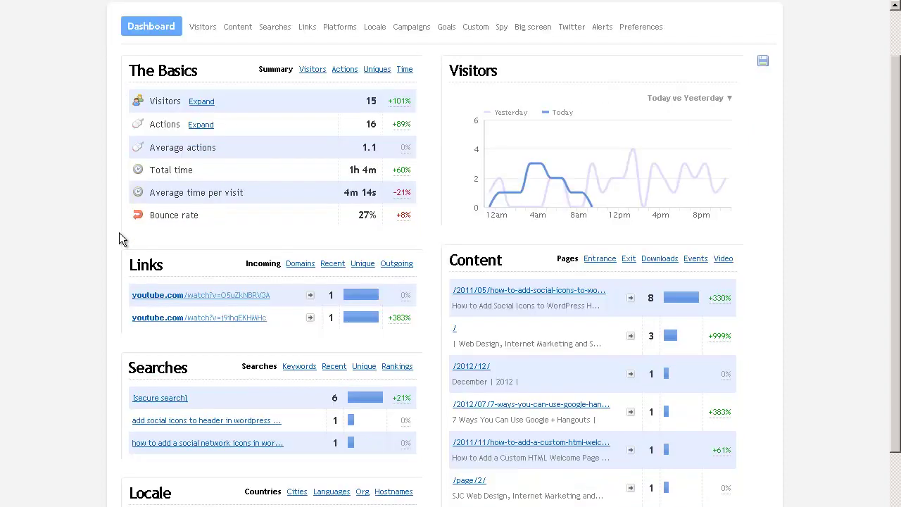
scroll(119, 237, up, 1)
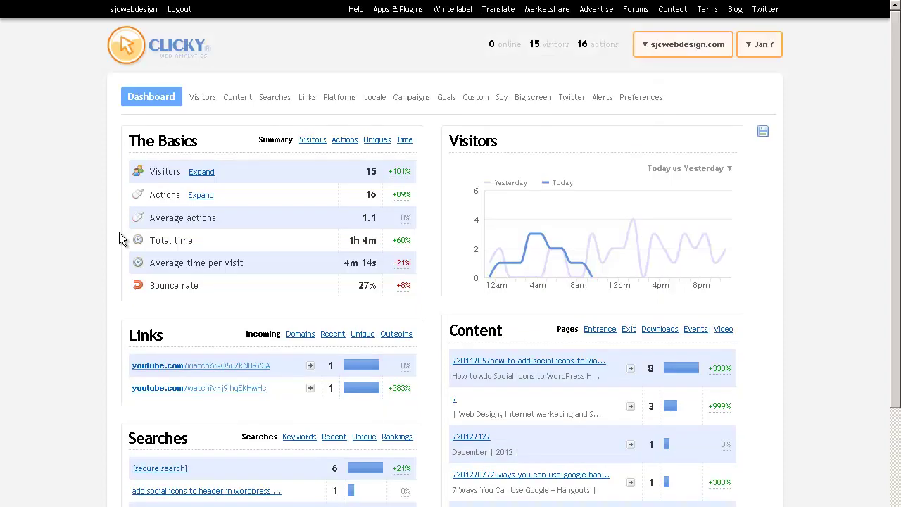
scroll(116, 243, down, 3)
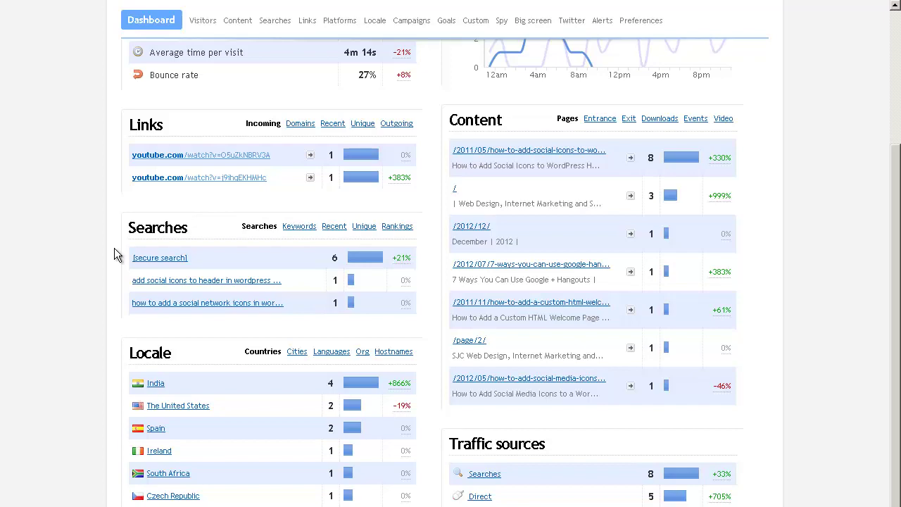
scroll(114, 248, up, 1)
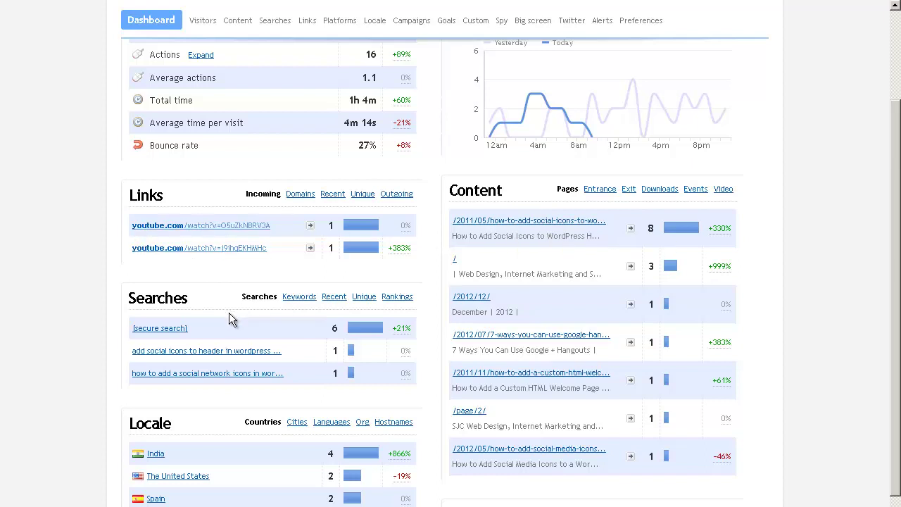
scroll(236, 314, down, 3)
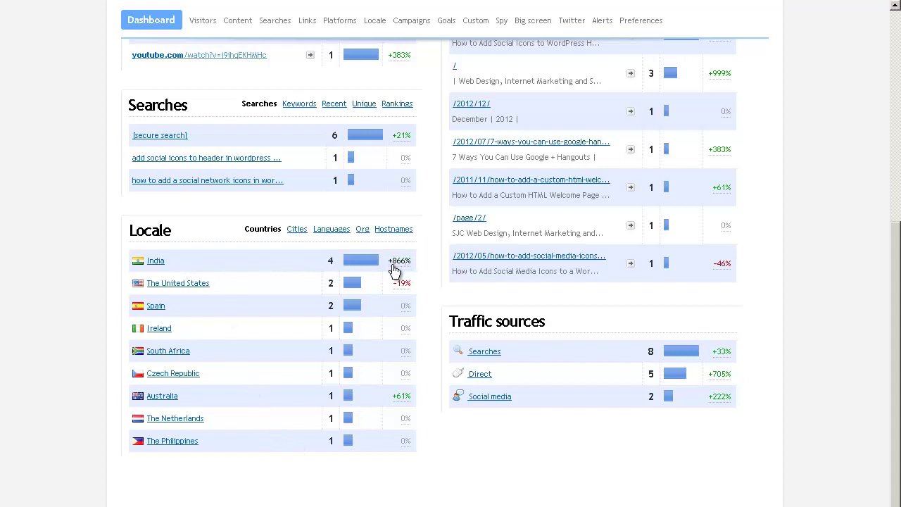
mouse_move(398, 270)
scroll(375, 326, up, 5)
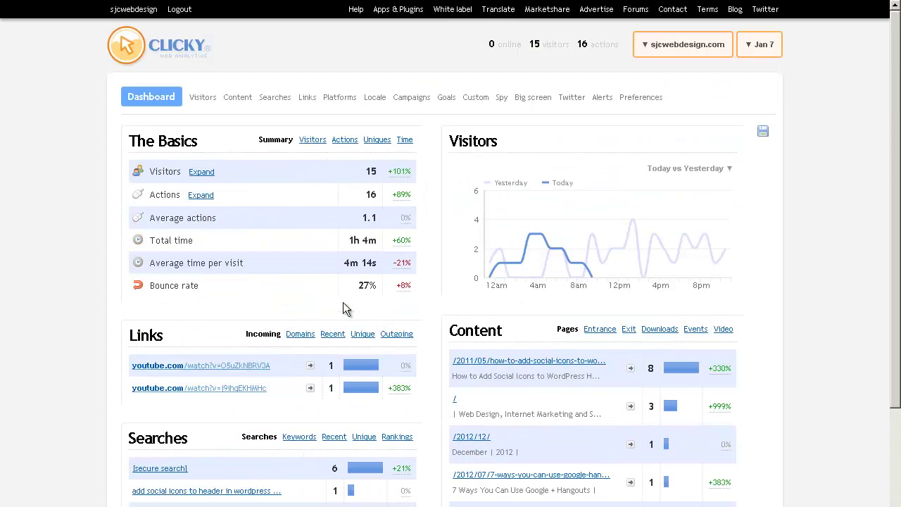
- Open the sjcwebdesign.com visitor log showing each visit's time, country, actions and referrer
click(207, 103)
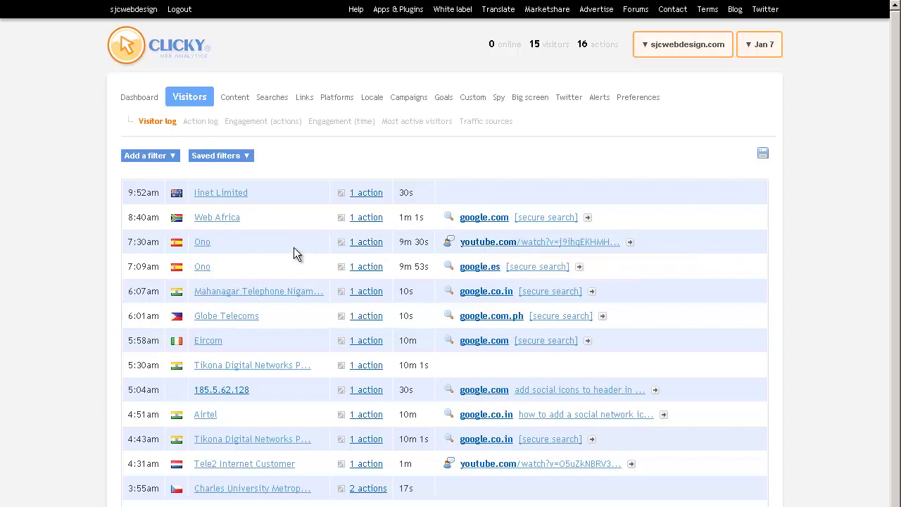
scroll(293, 254, down, 1)
scroll(293, 247, up, 1)
- View the Content pages and Searches reports, then return to the site dashboard
click(244, 102)
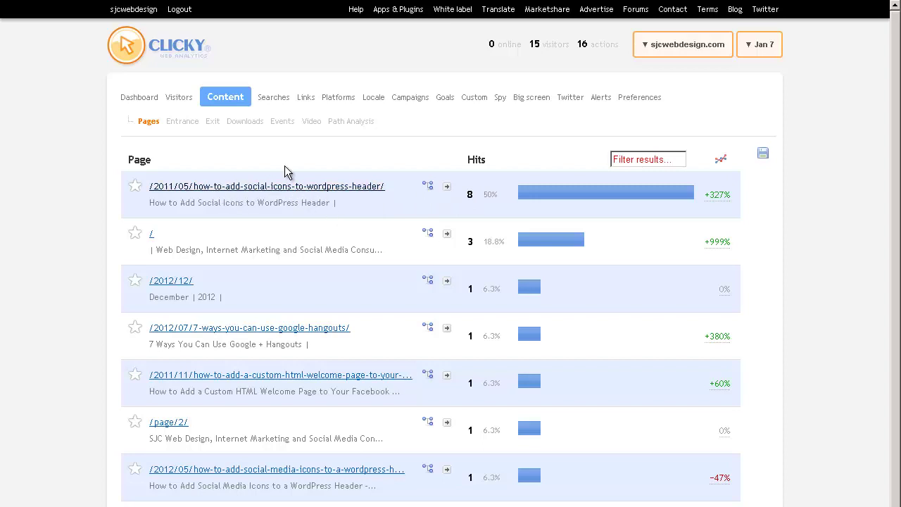
click(282, 101)
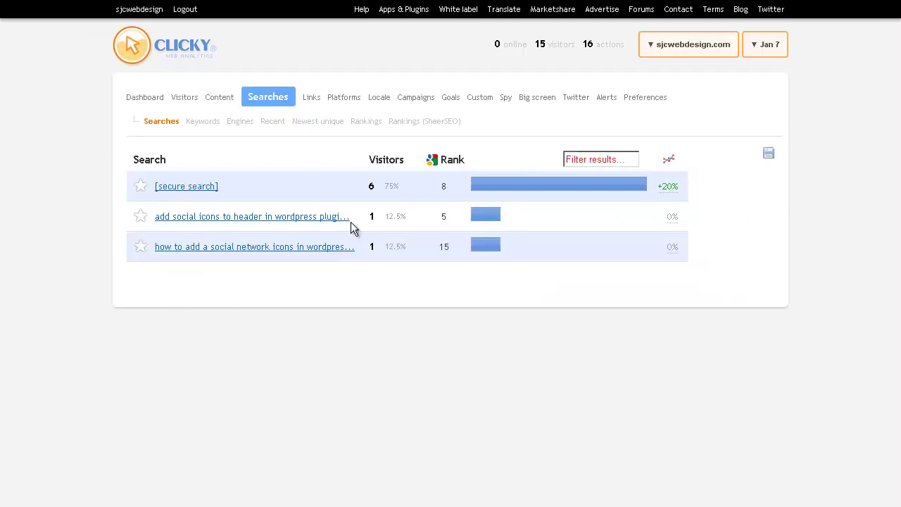
click(145, 99)
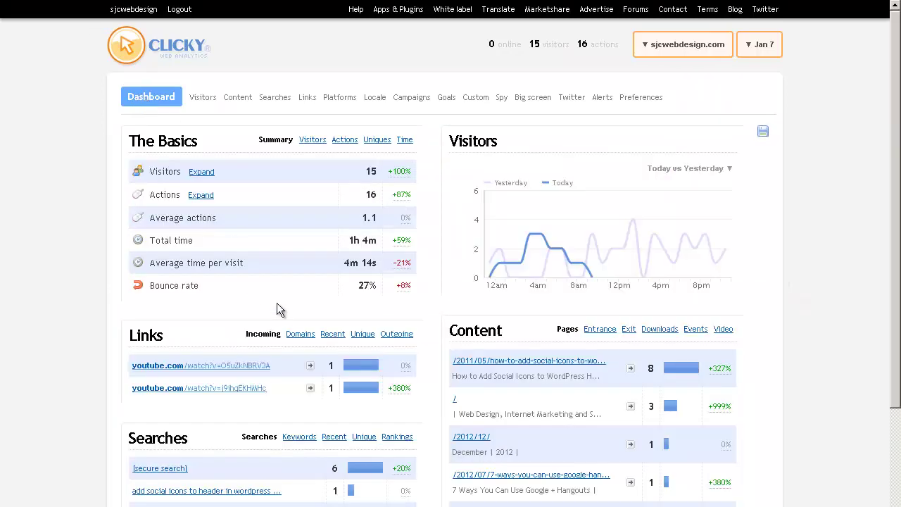
scroll(277, 302, down, 1)
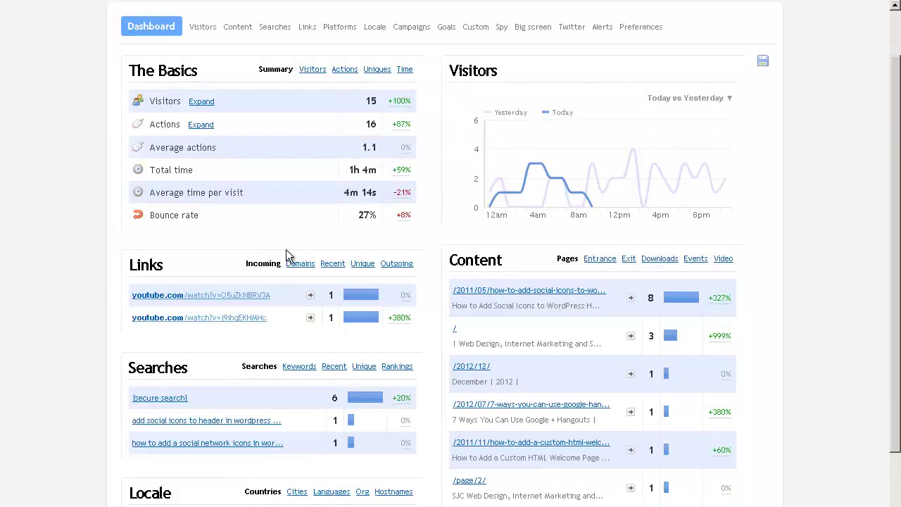
scroll(288, 256, up, 1)
- Step through the Visitors, Content, Searches, Links, Browsers, Countries and Campaigns reports to reach Goals
click(202, 99)
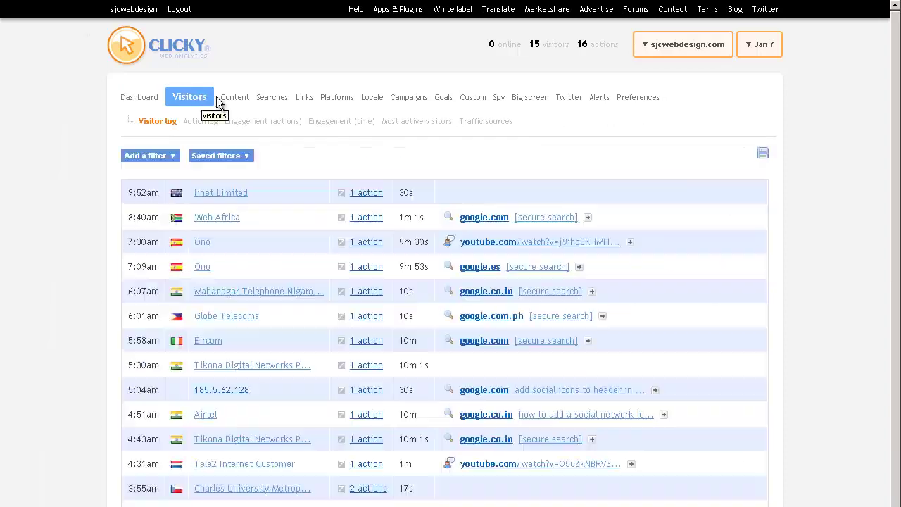
click(227, 99)
click(267, 102)
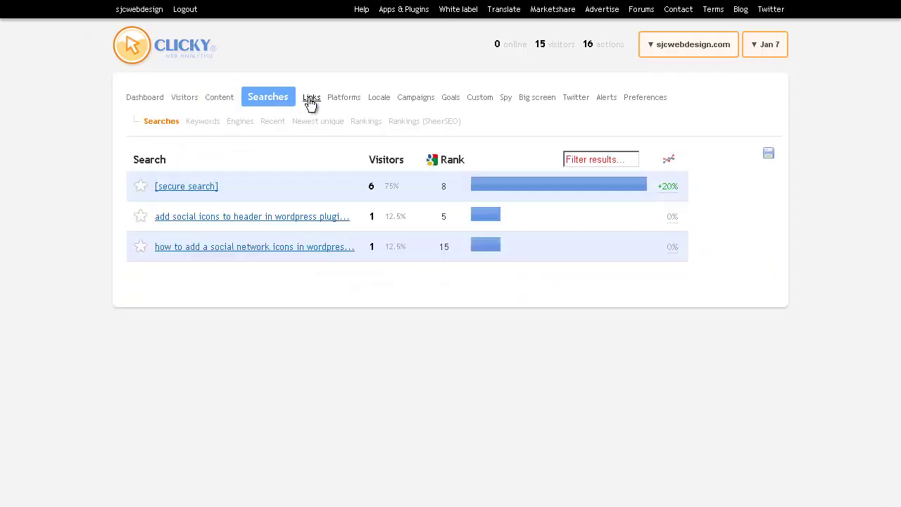
click(307, 101)
click(344, 103)
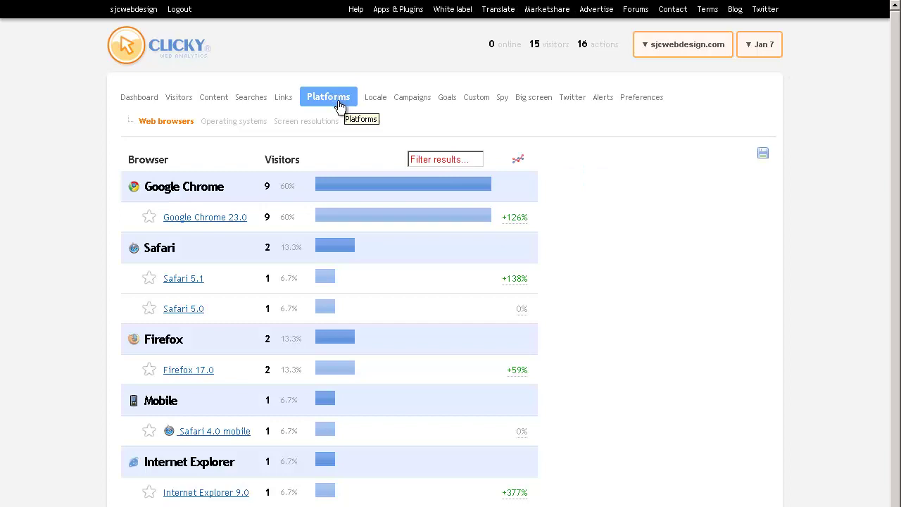
click(376, 98)
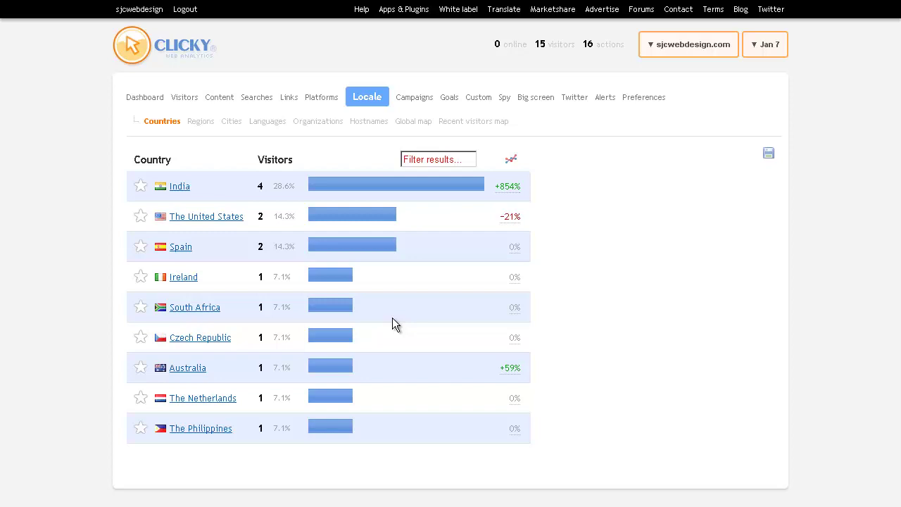
click(414, 98)
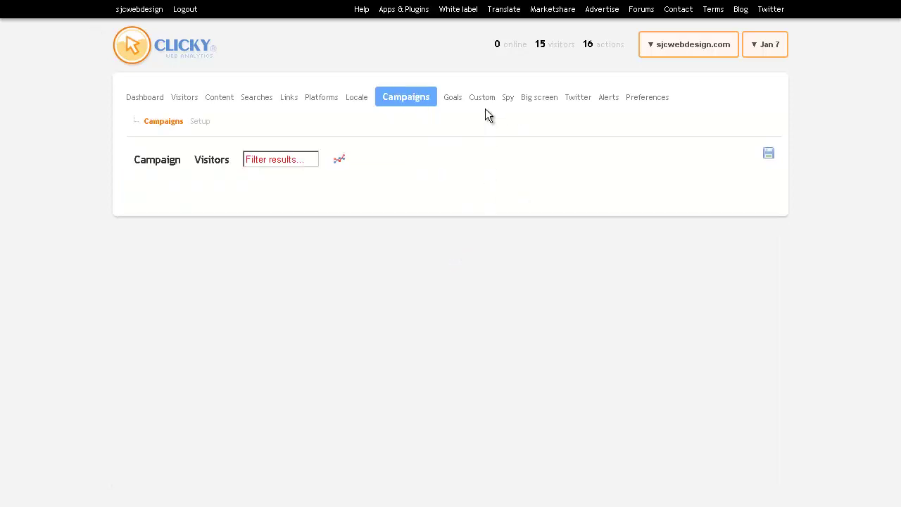
click(453, 100)
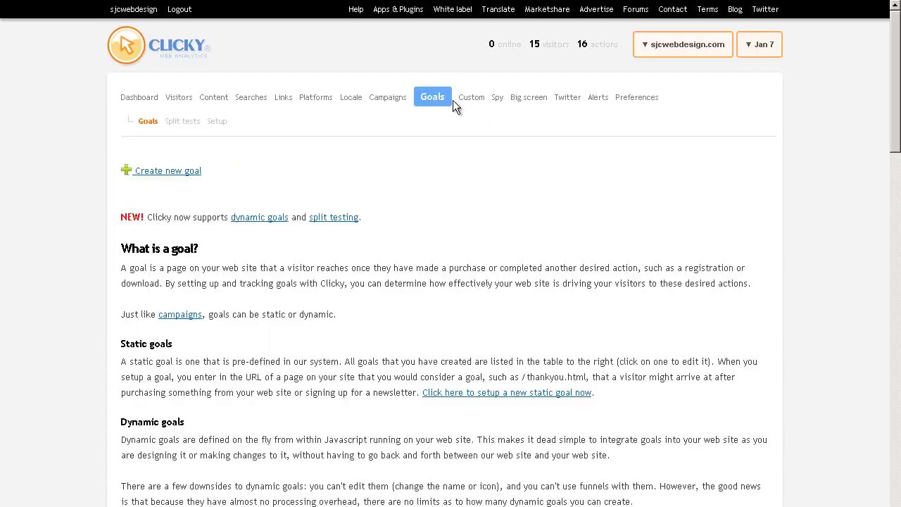
- Open the Spy view and browse recent visitor actions, checking visitor locations by their flags
click(497, 100)
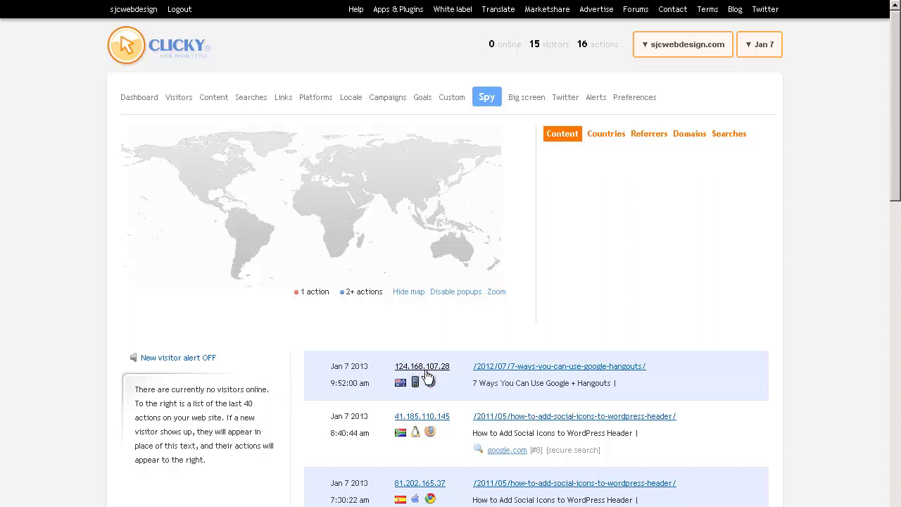
scroll(687, 381, down, 2)
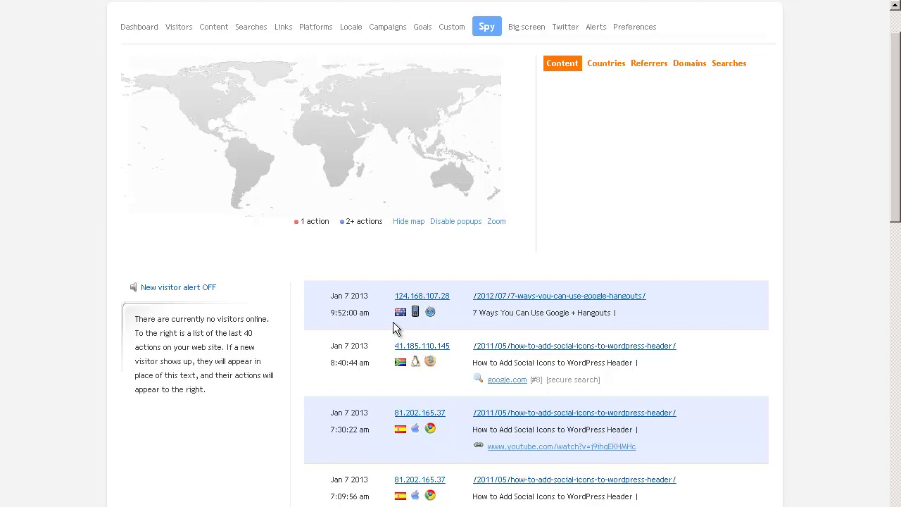
mouse_move(398, 318)
scroll(435, 323, down, 1)
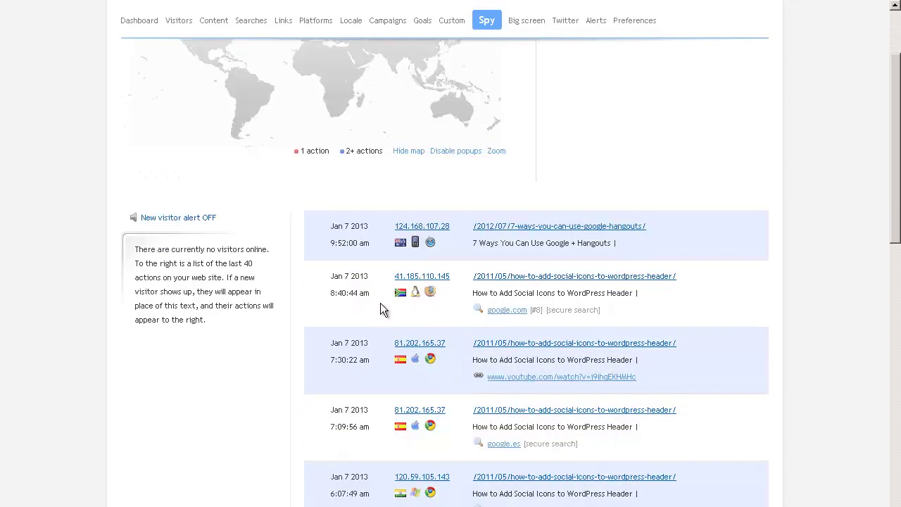
mouse_move(405, 299)
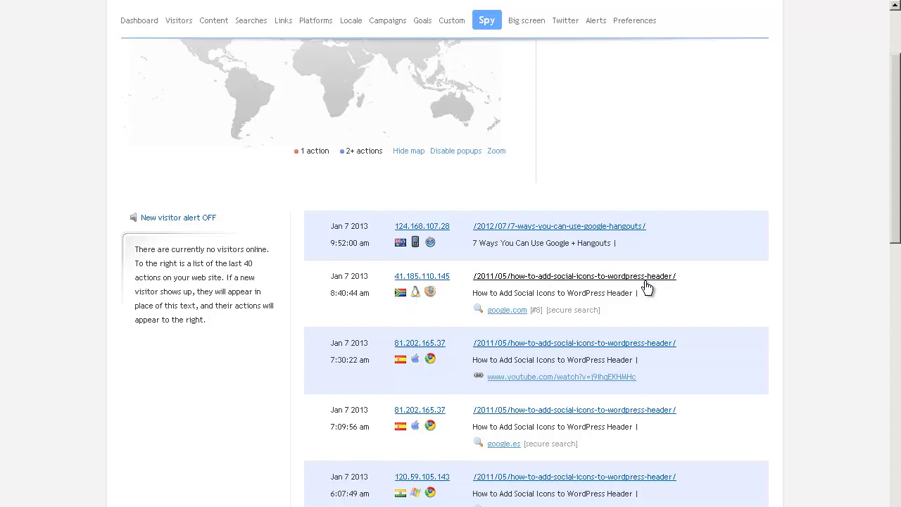
scroll(646, 287, down, 1)
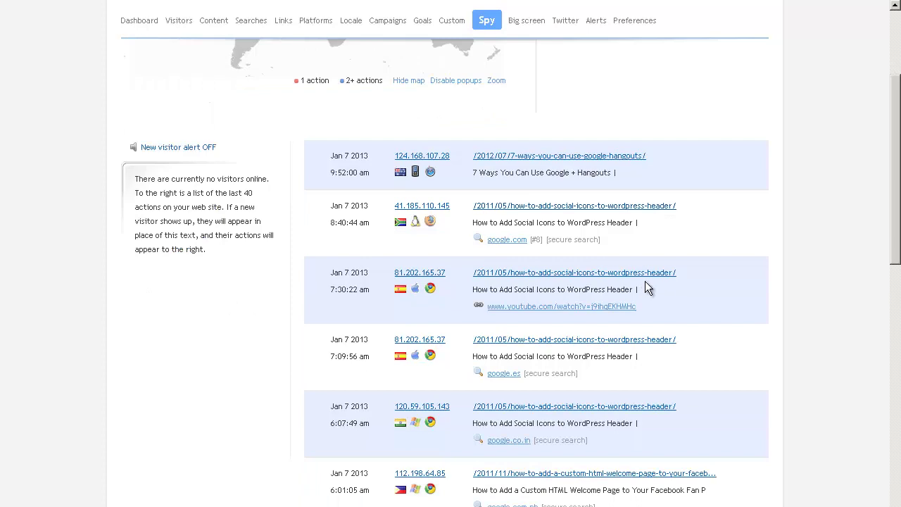
scroll(646, 282, up, 3)
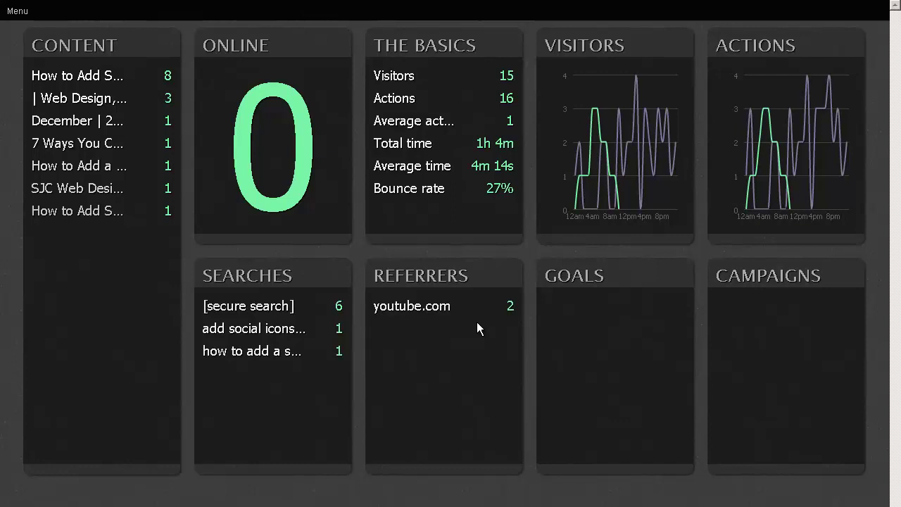
key(alt+Left)
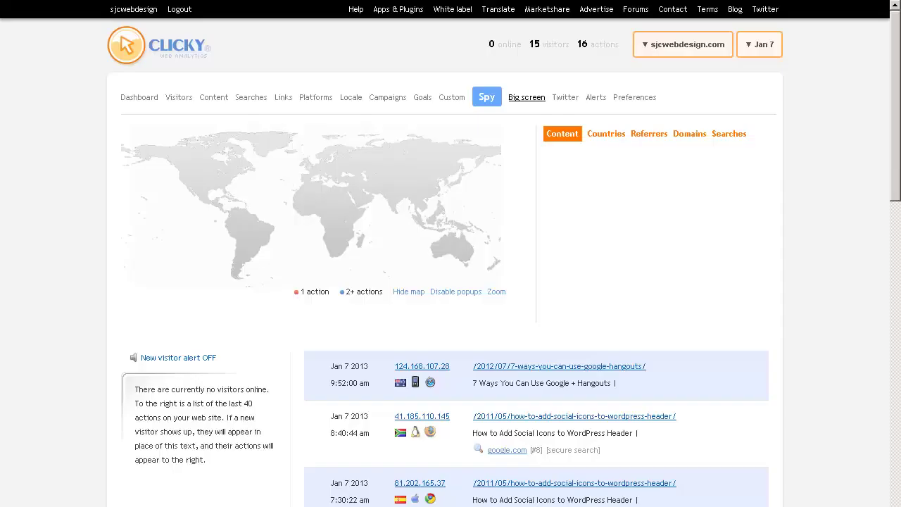
click(562, 99)
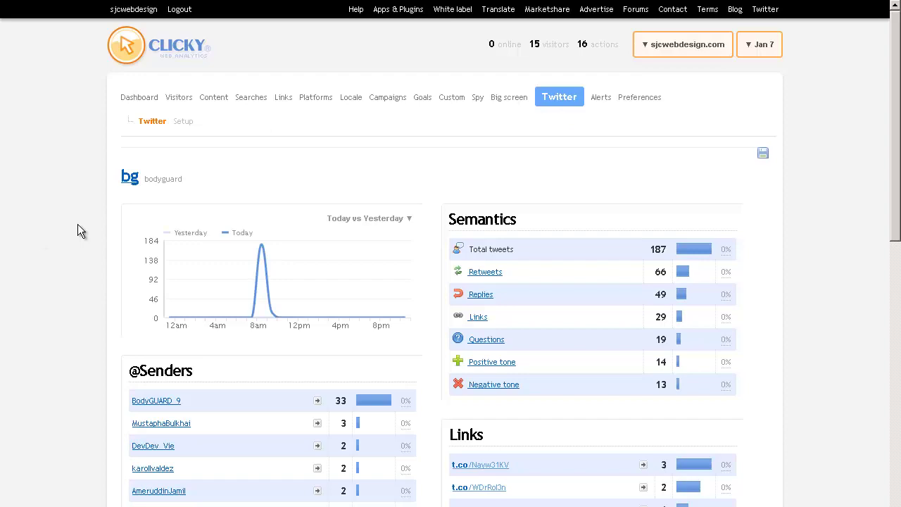
scroll(78, 225, down, 1)
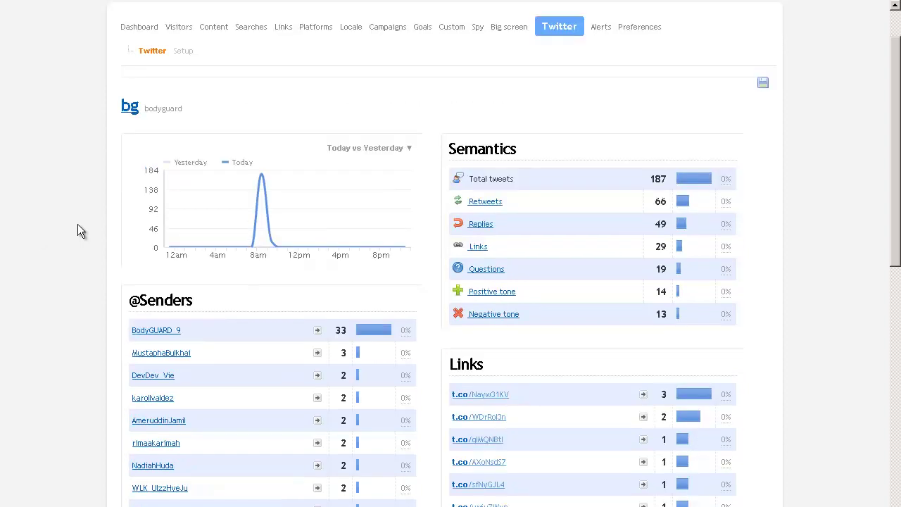
scroll(78, 225, up, 1)
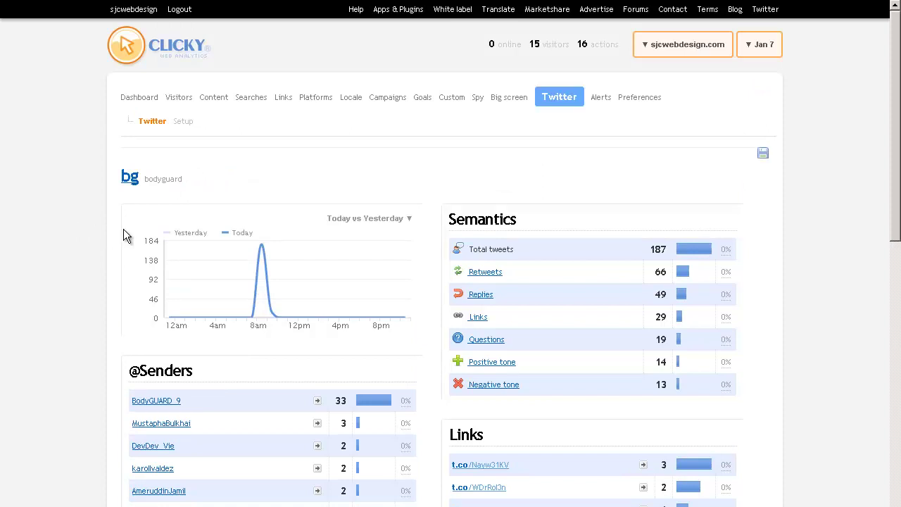
scroll(123, 234, down, 1)
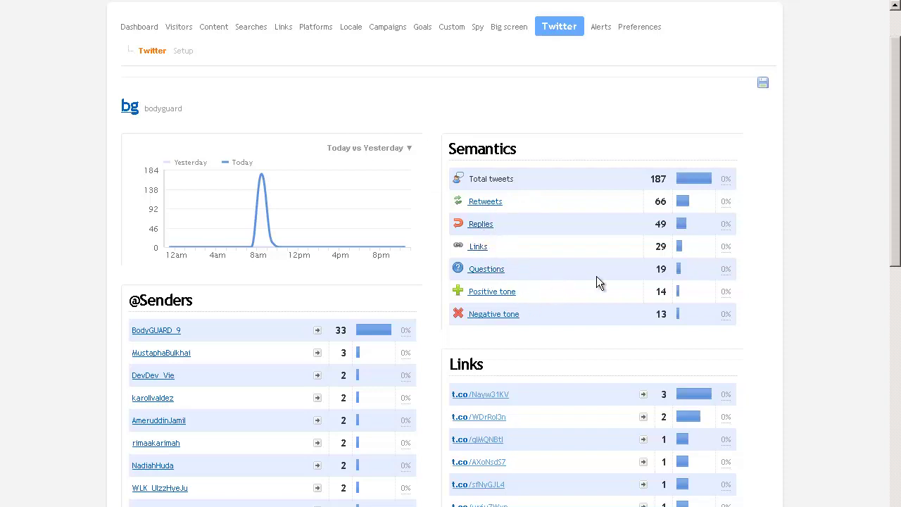
scroll(596, 282, down, 3)
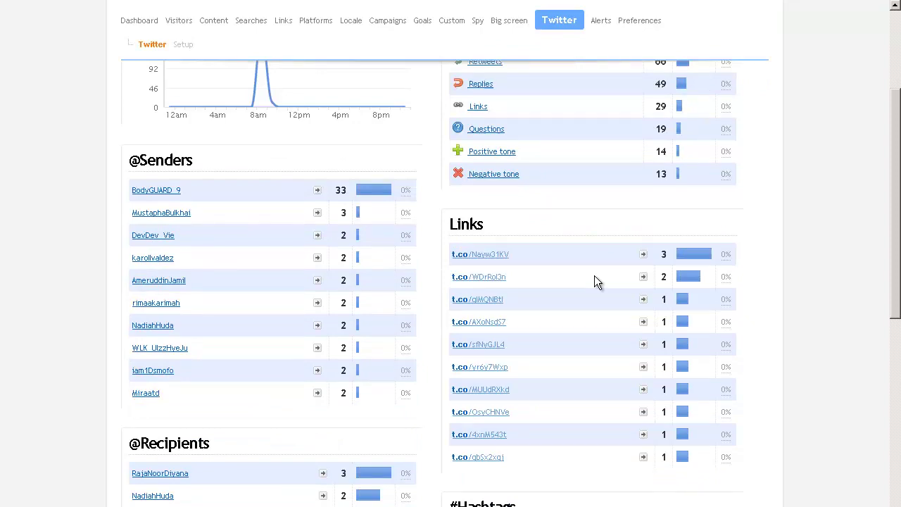
scroll(595, 280, up, 5)
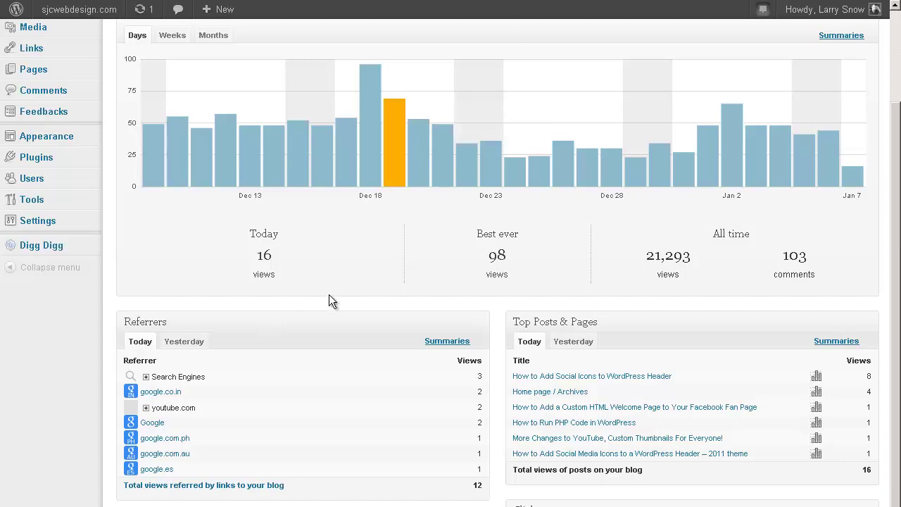
scroll(328, 295, up, 2)
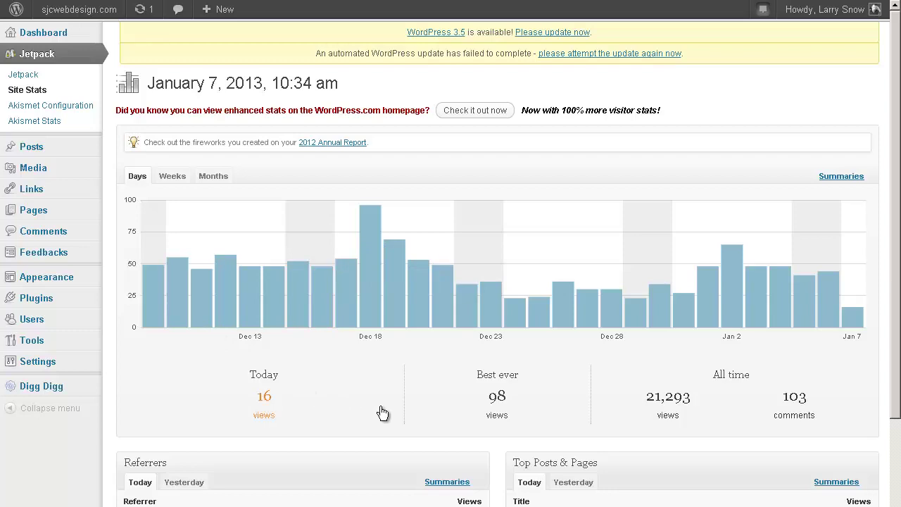
scroll(380, 408, down, 1)
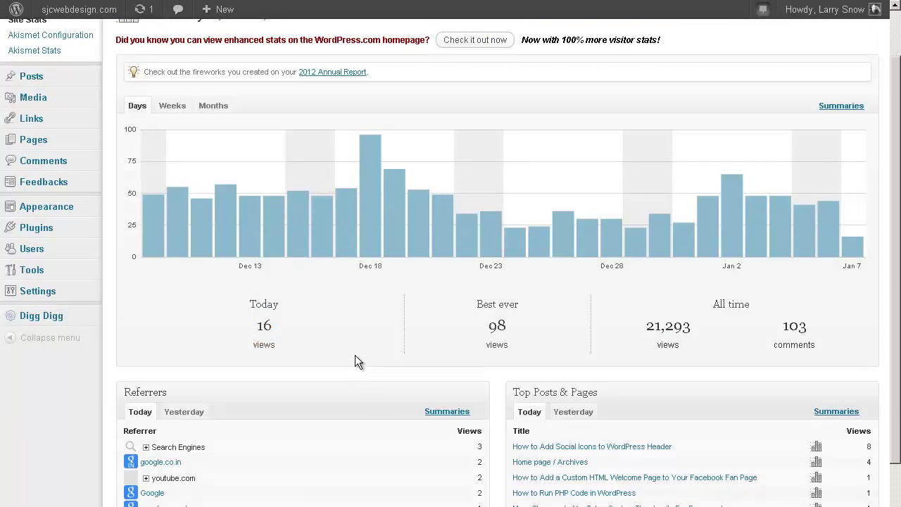
scroll(355, 361, down, 2)
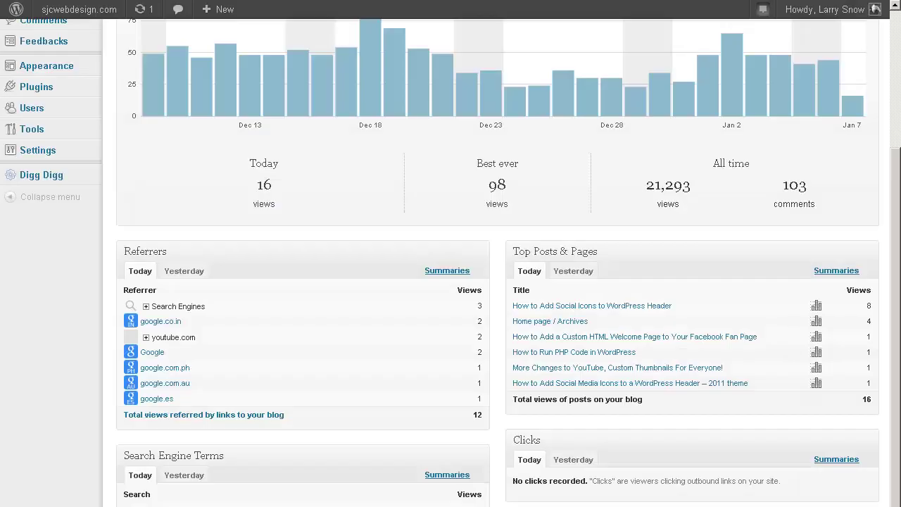
scroll(392, 365, up, 3)
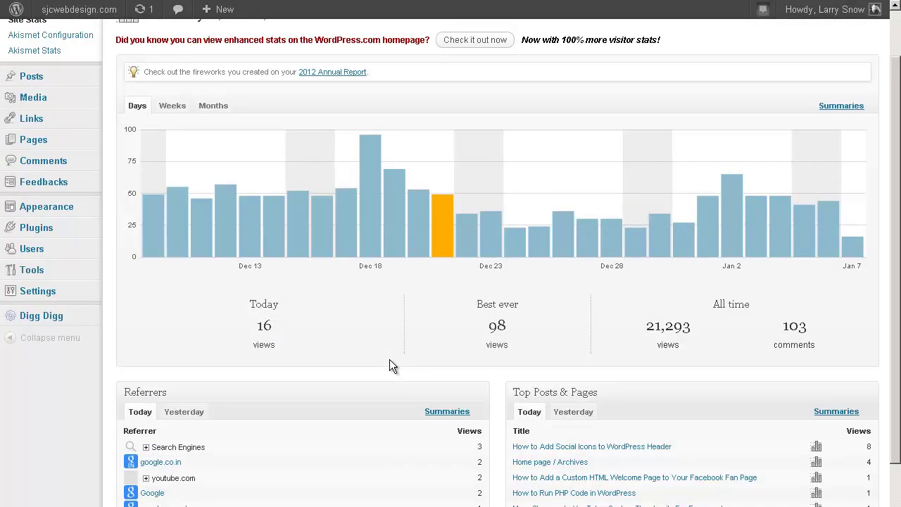
scroll(392, 365, up, 1)
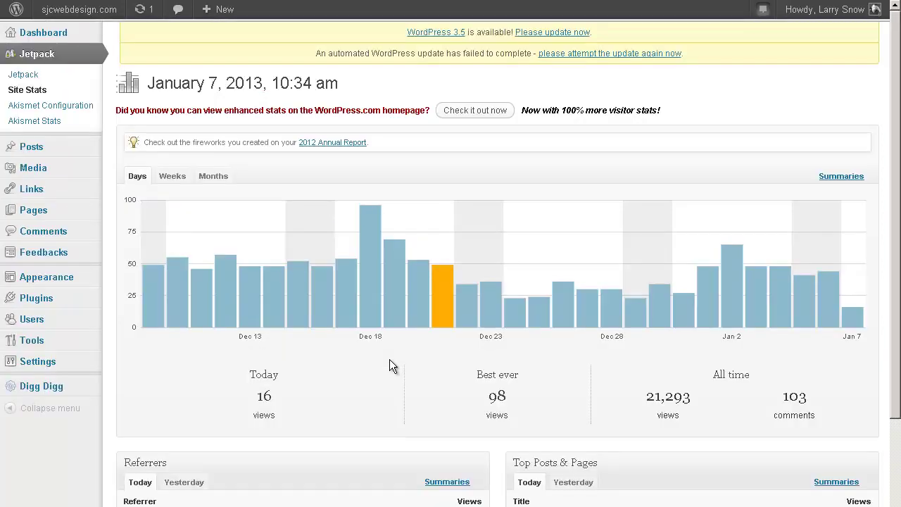
scroll(390, 362, down, 1)
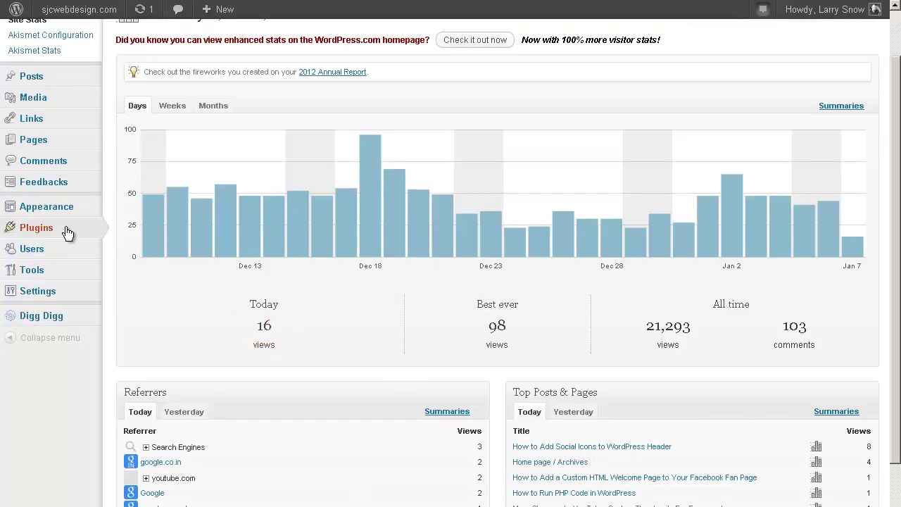
- Review the WordPress installed plugins list, then visit the SJC Web Design public front page
mouse_move(51, 233)
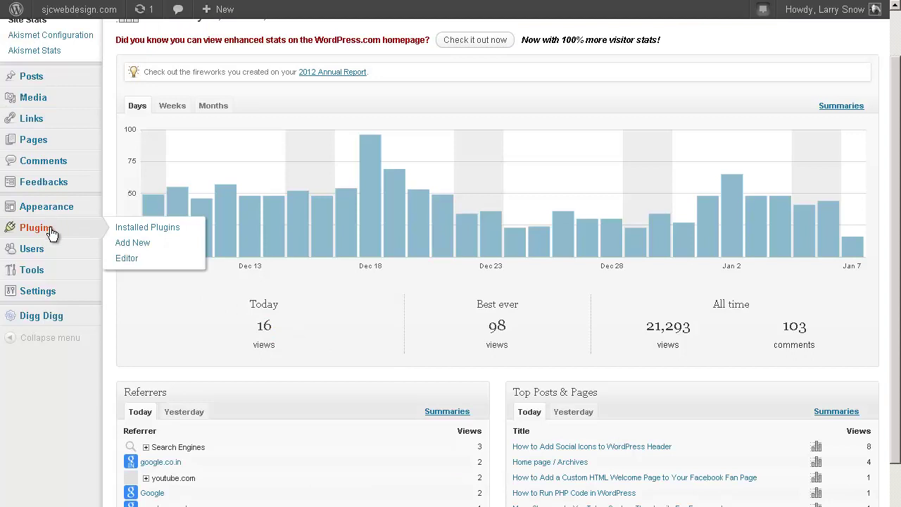
click(153, 229)
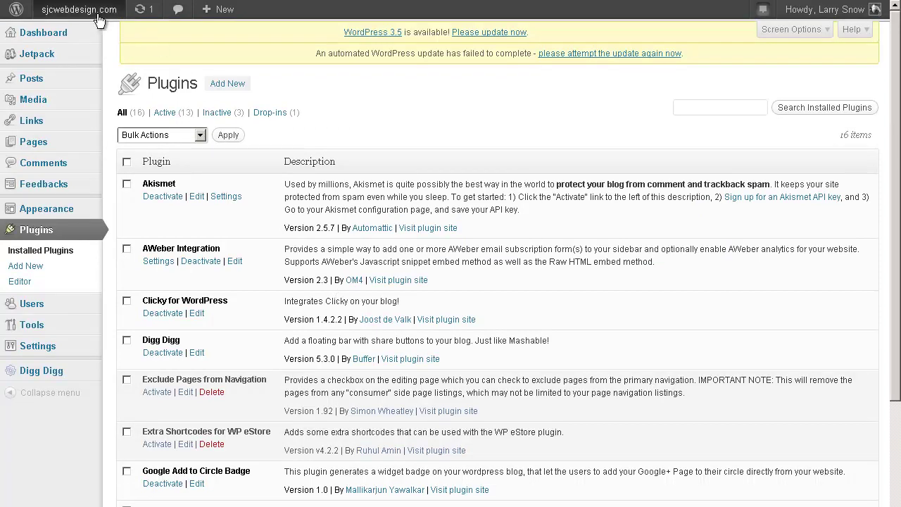
click(63, 31)
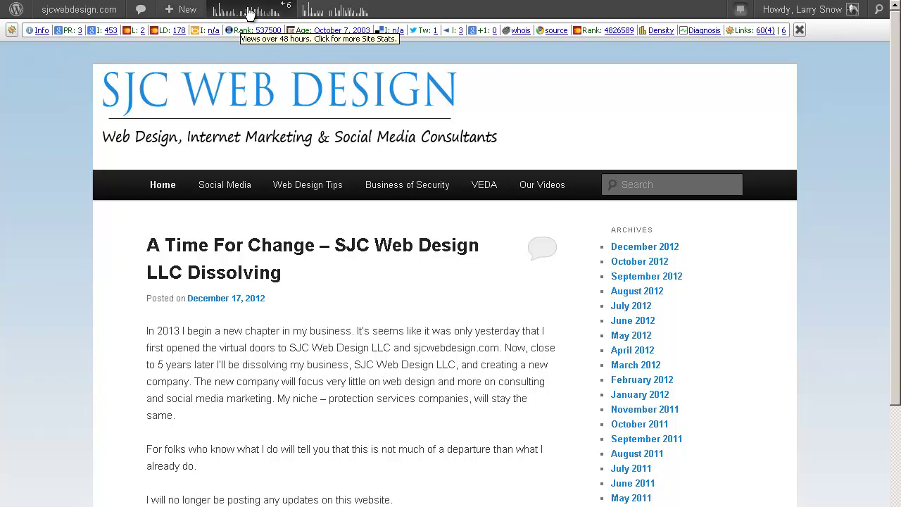
- Open the full Clicky dashboard for sjcwebdesign.com from the admin-bar visitors sparkline
click(360, 15)
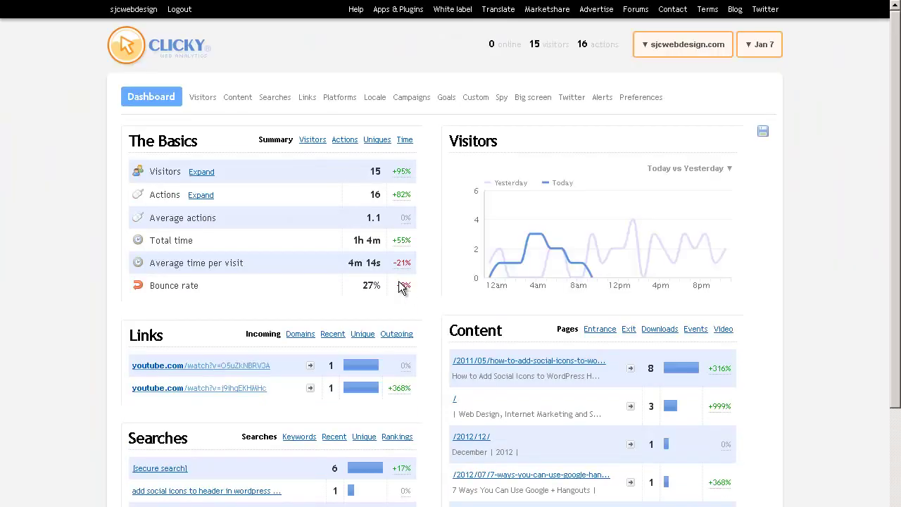